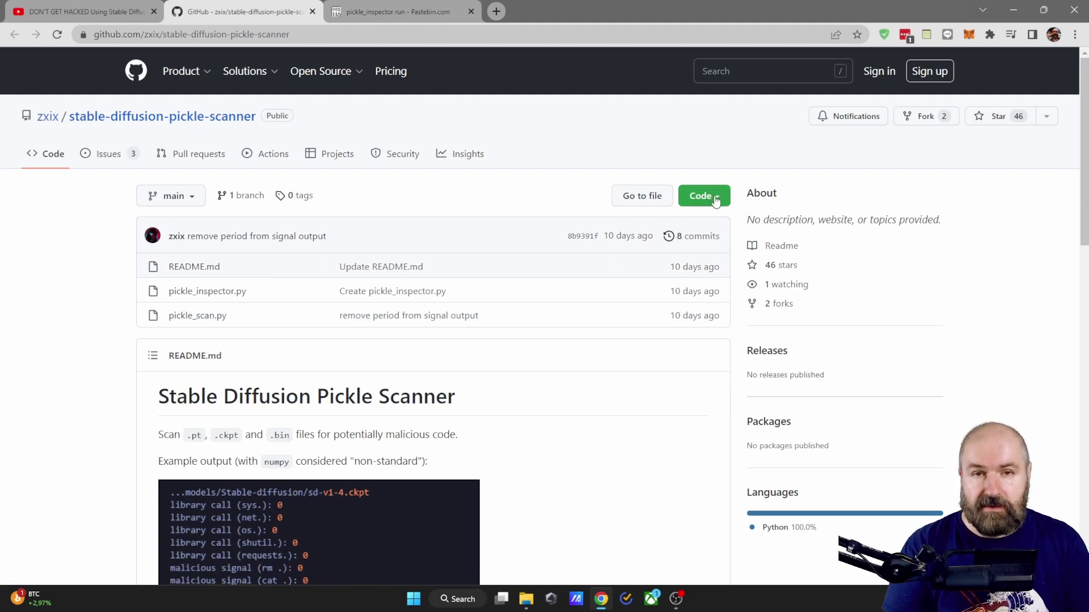
Step: Check the repository's clone options, view the SDLocal folder, then return to the pickle_inspector run paste
left_click(711, 197)
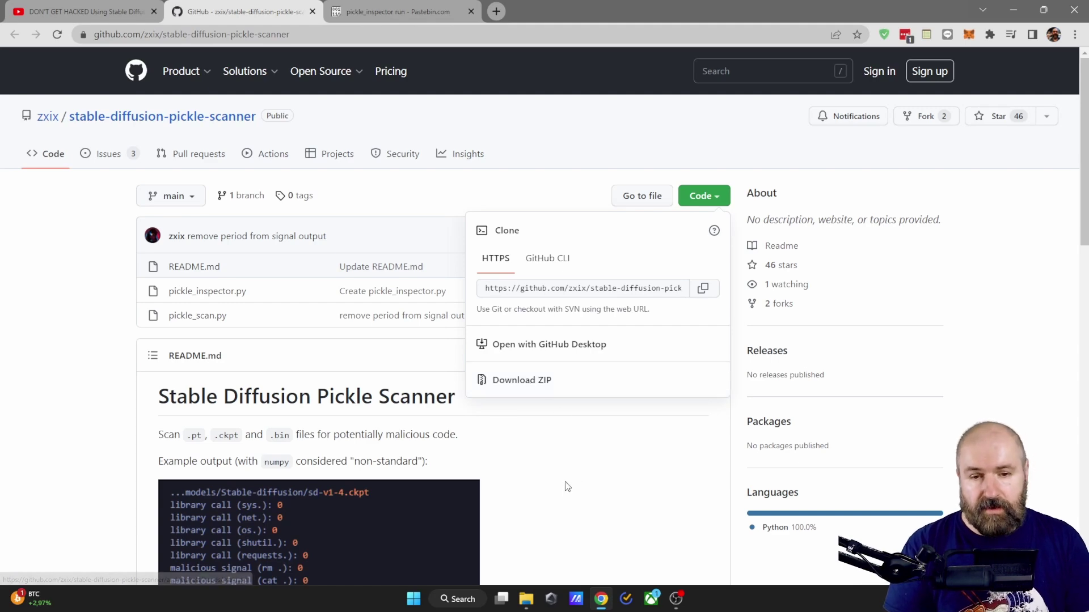
left_click(579, 453)
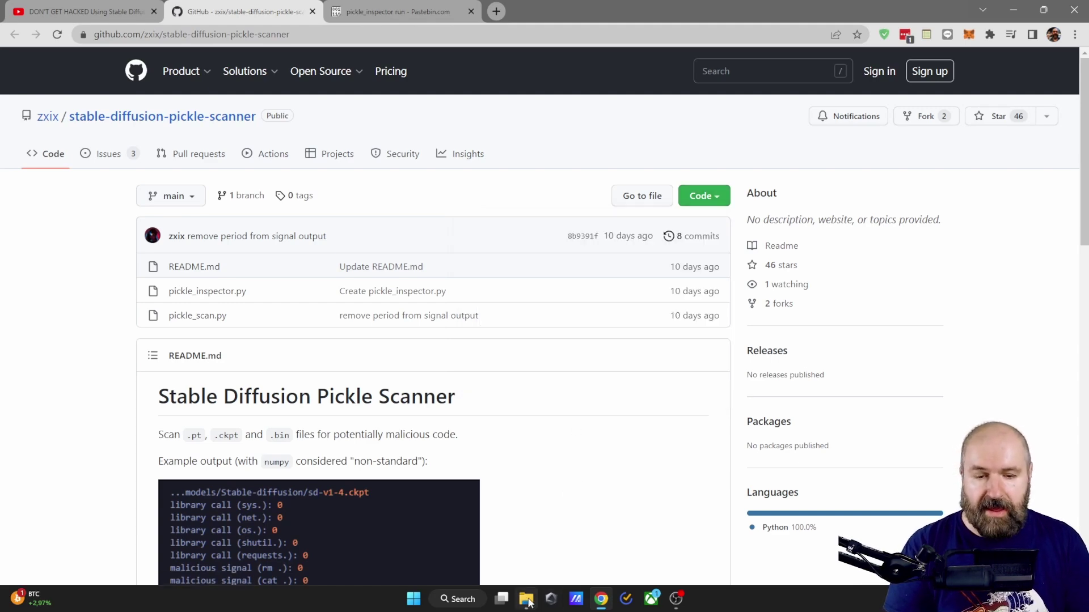
left_click(525, 598)
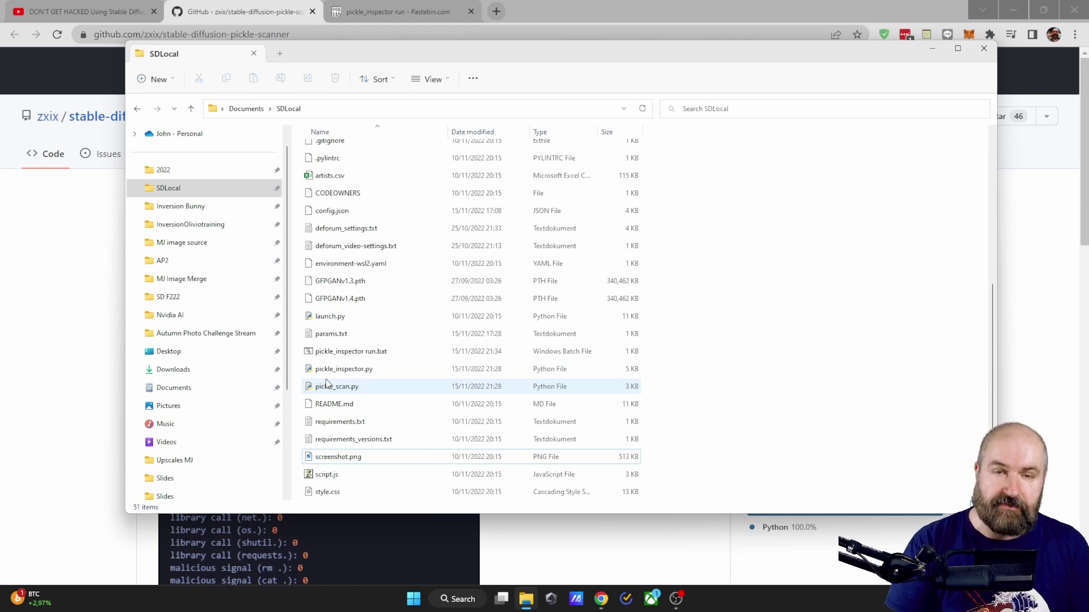
left_click(397, 12)
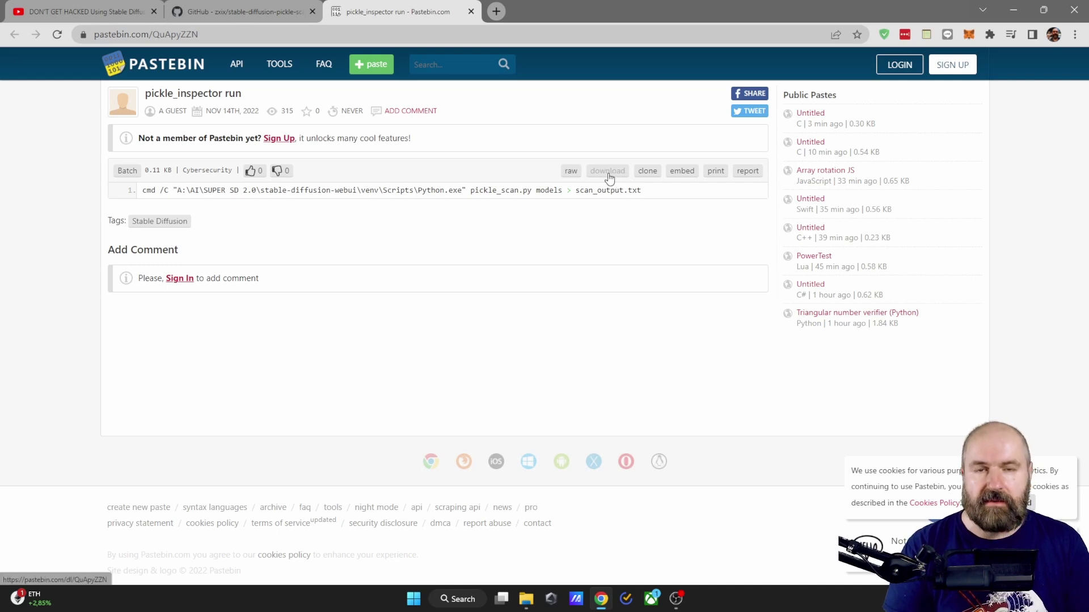
Step: Bring the Documents > SDLocal File Explorer window back in front of Pastebin
key("alt+Tab")
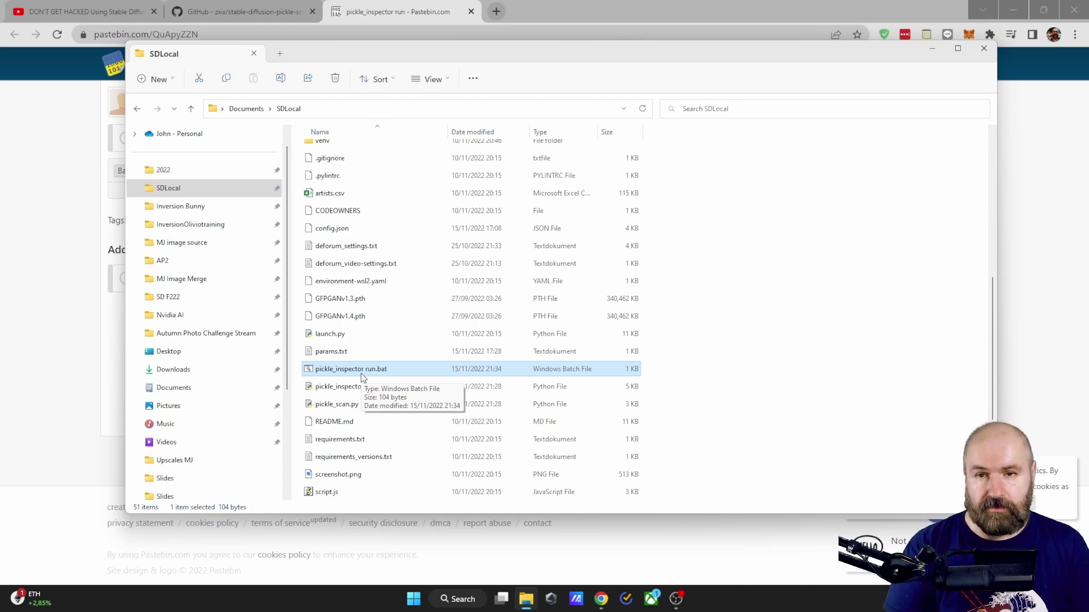
Step: Copy the full path of python.exe from the venv\Scripts folder
scroll(346, 306, "up", 3)
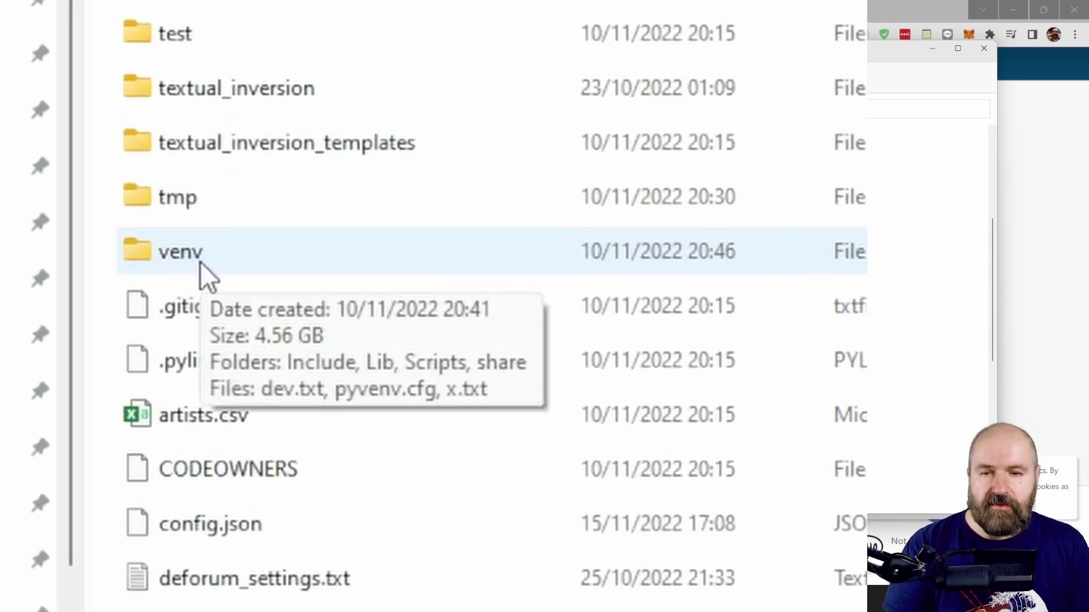
double_click(190, 264)
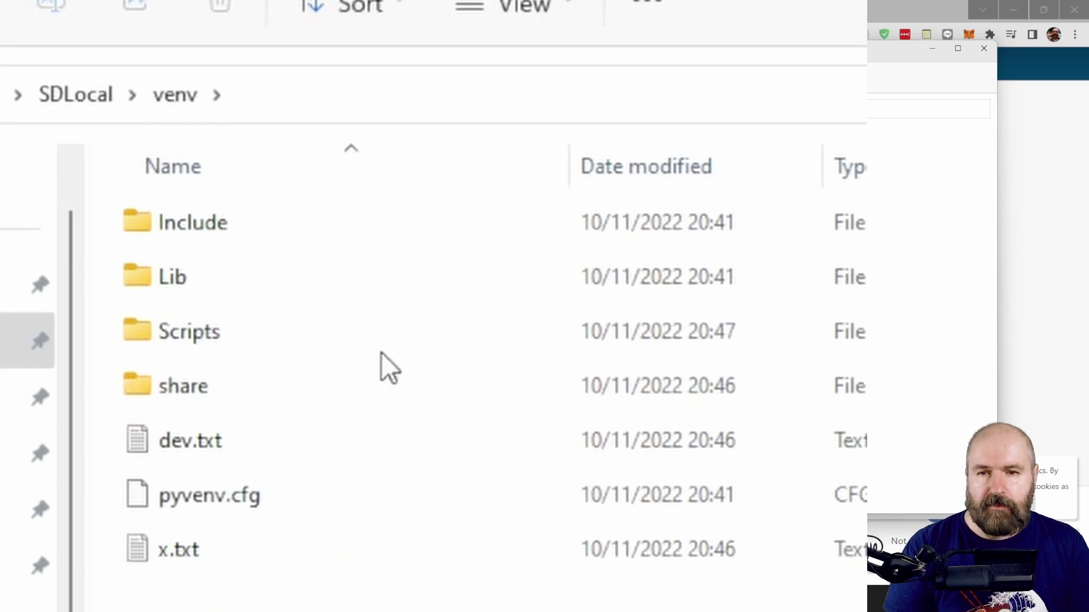
double_click(208, 342)
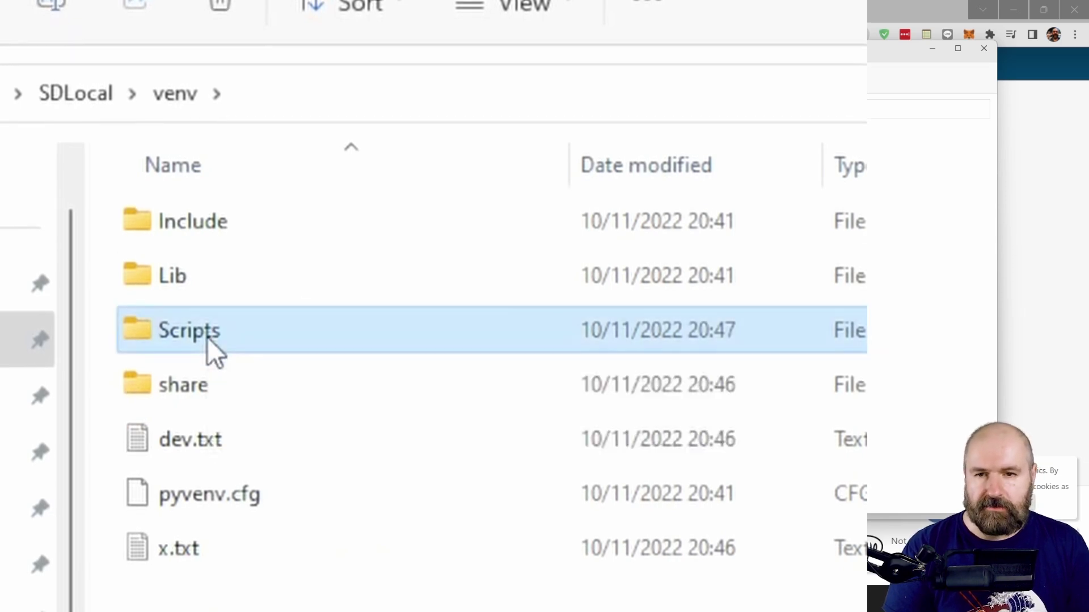
scroll(520, 383, "down", 5)
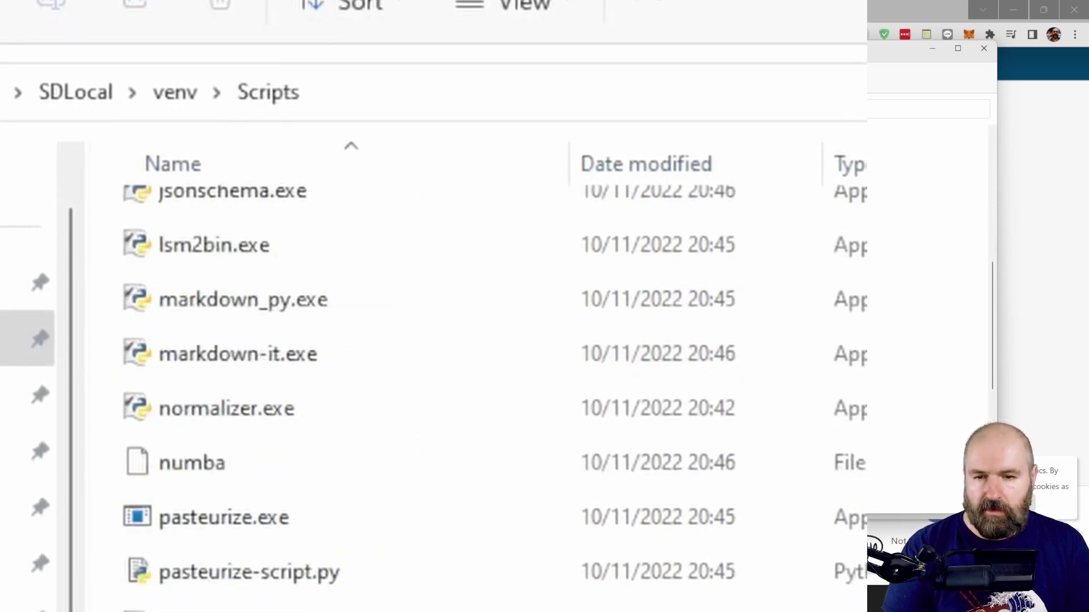
scroll(519, 383, "down", 3)
scroll(520, 383, "down", 1)
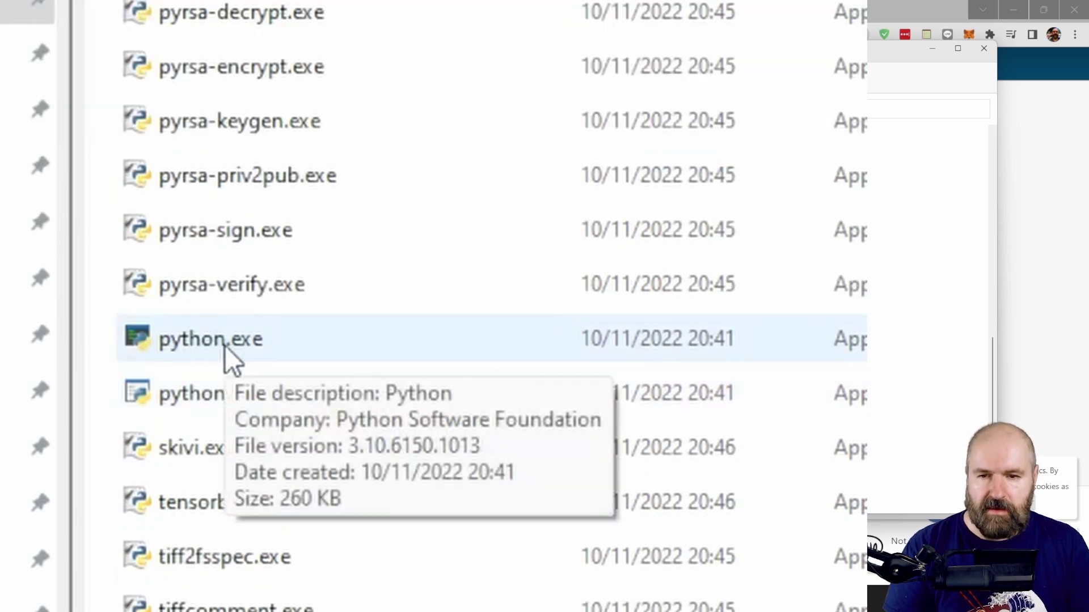
right_click(337, 299)
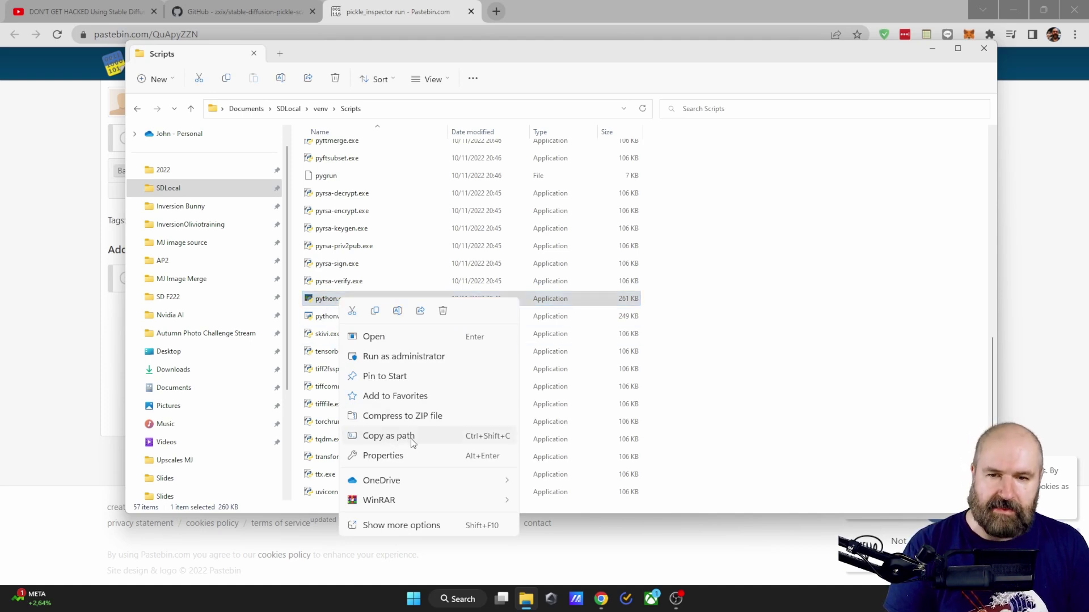
left_click(392, 436)
Step: Return to SDLocal and bring up the extended actions for pickle_inspector run.bat
scroll(459, 284, "up", 4)
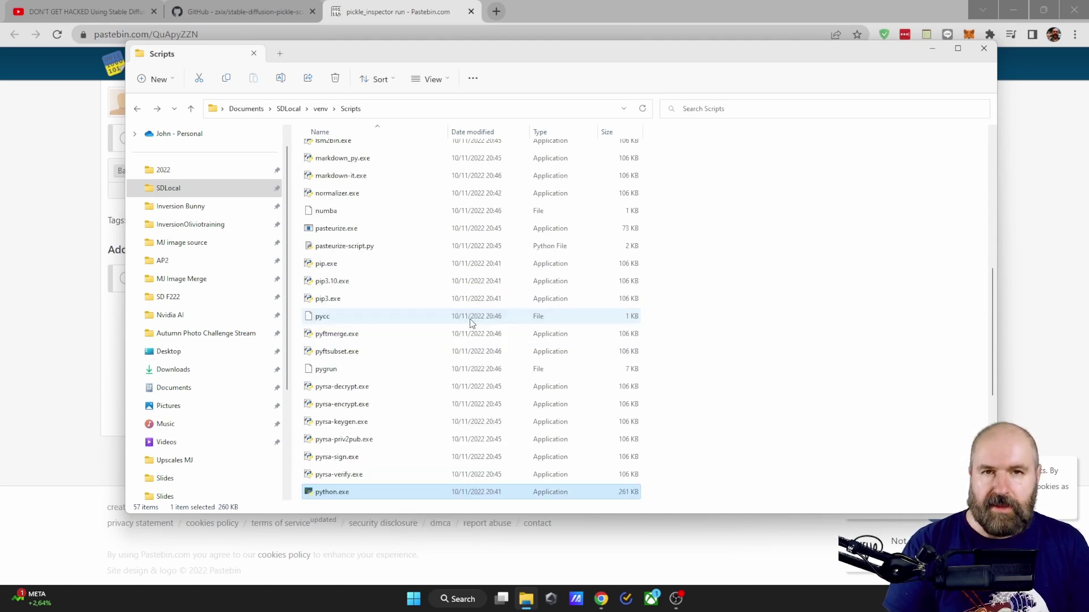
left_click(289, 109)
scroll(400, 289, "down", 5)
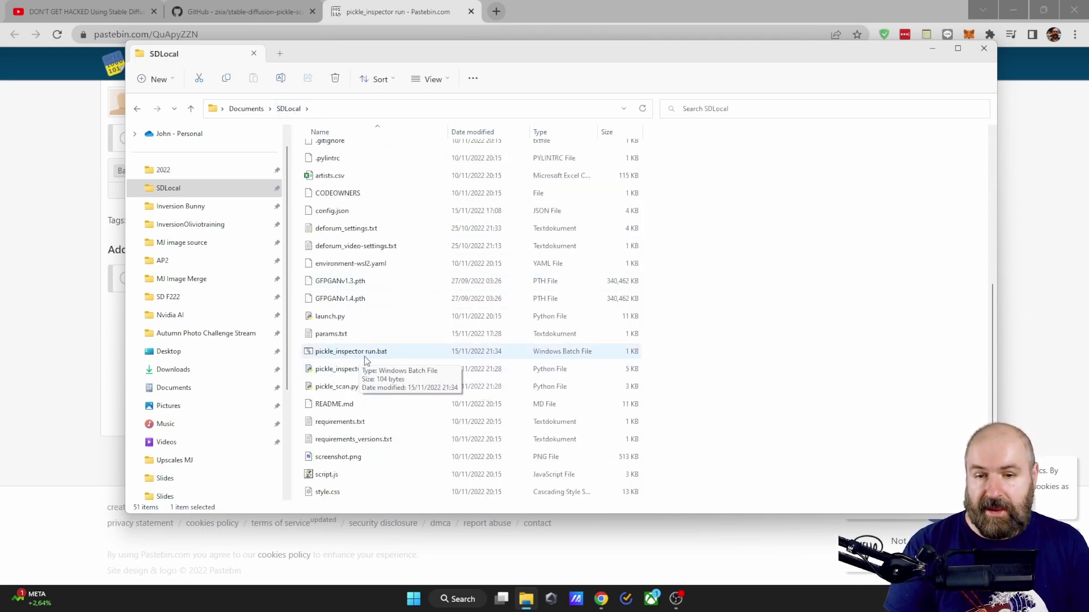
right_click(379, 355)
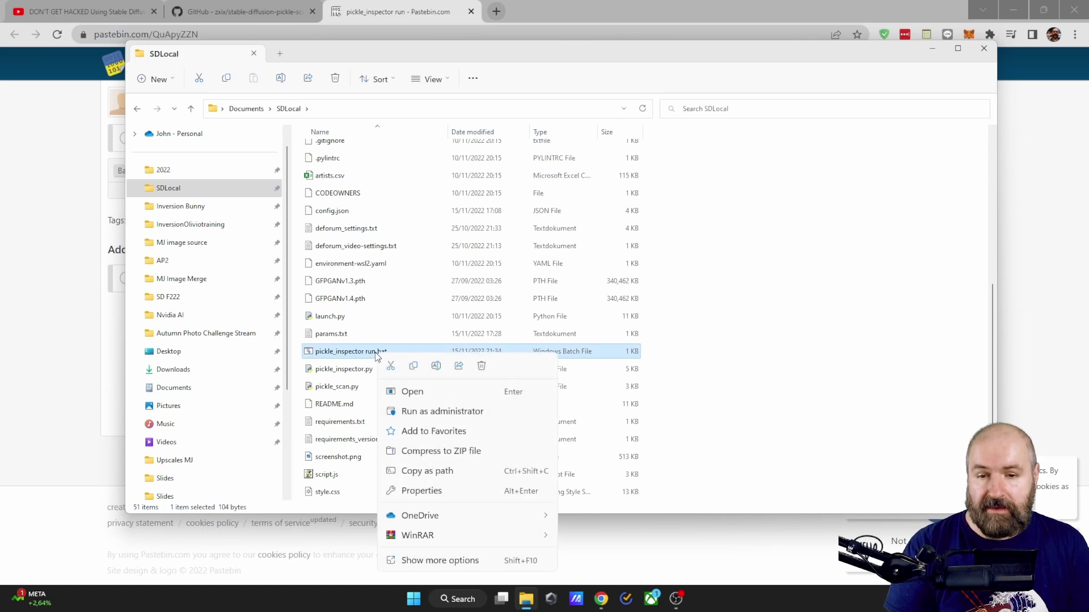
left_click(431, 564)
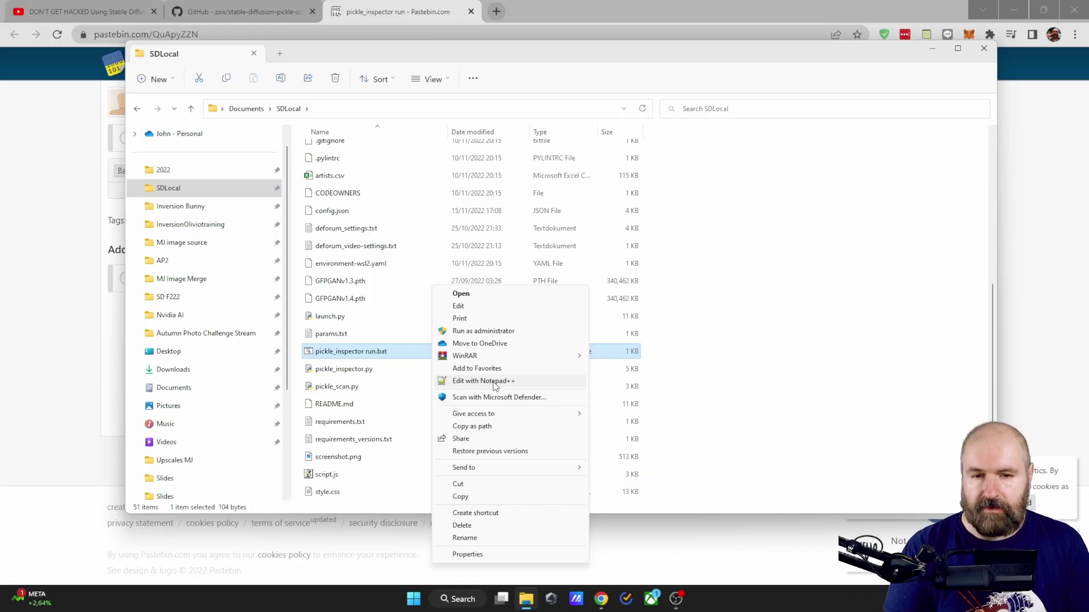
Step: In Notepad++, replace the batch file's quoted python path with the copied python.exe path, then save
left_click(239, 348)
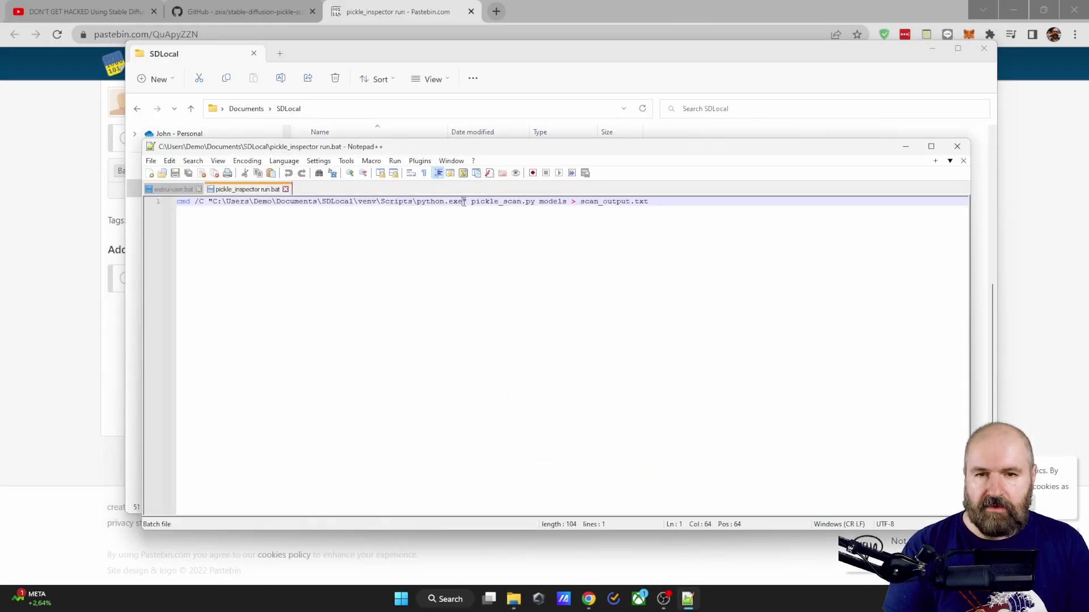
left_click_drag(466, 203, 209, 202)
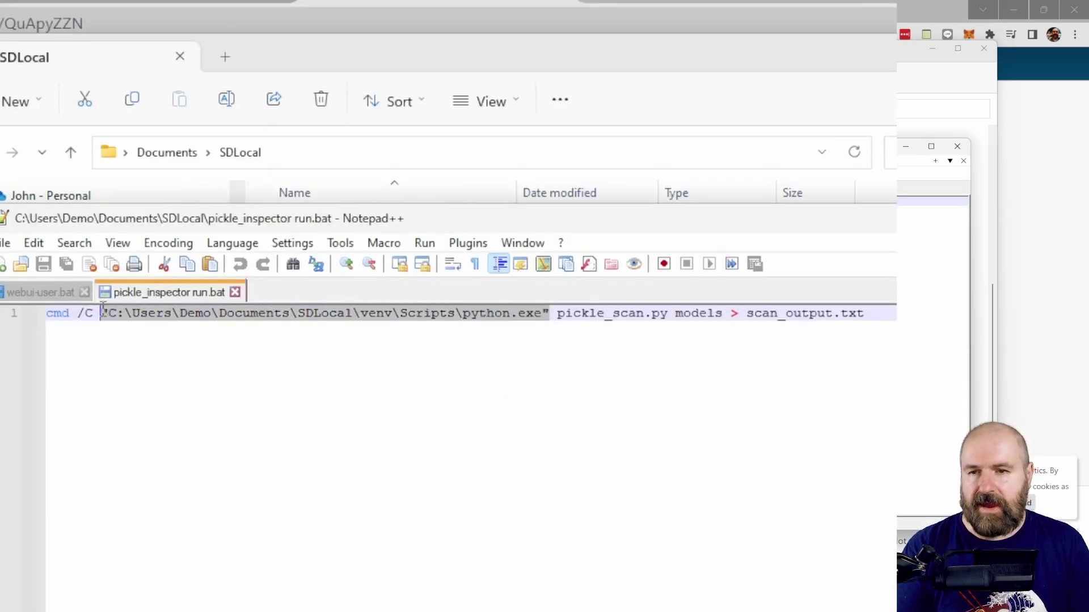
key("ctrl+v")
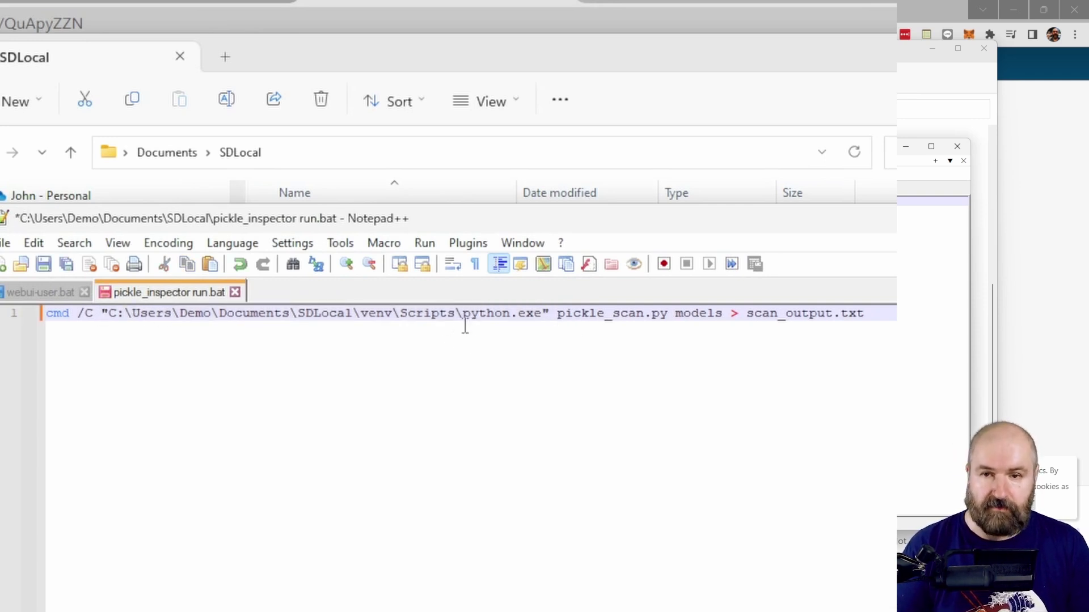
key("ctrl+s")
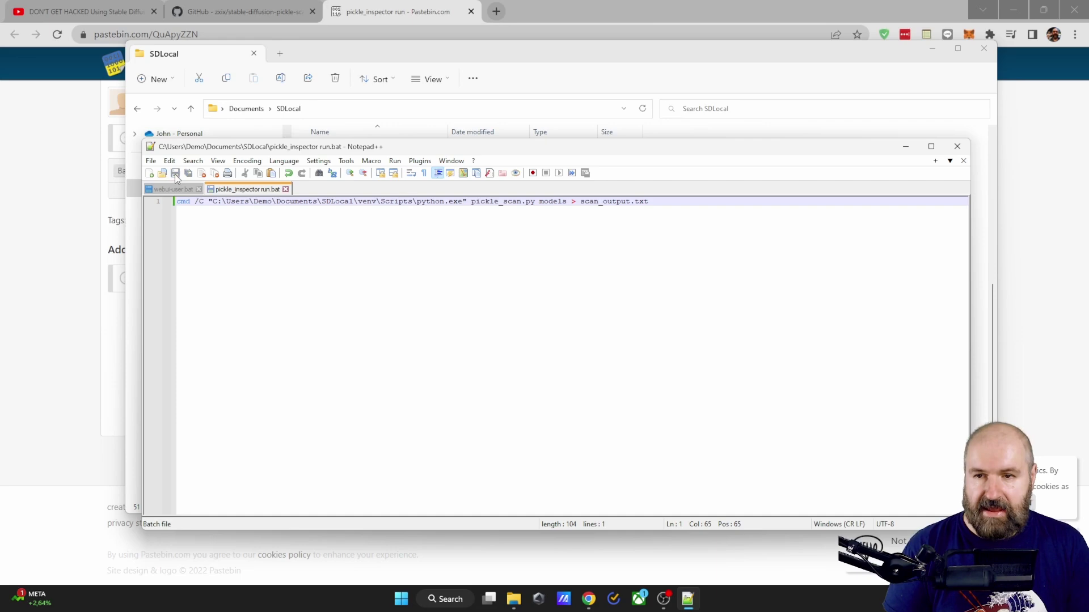
left_click(957, 147)
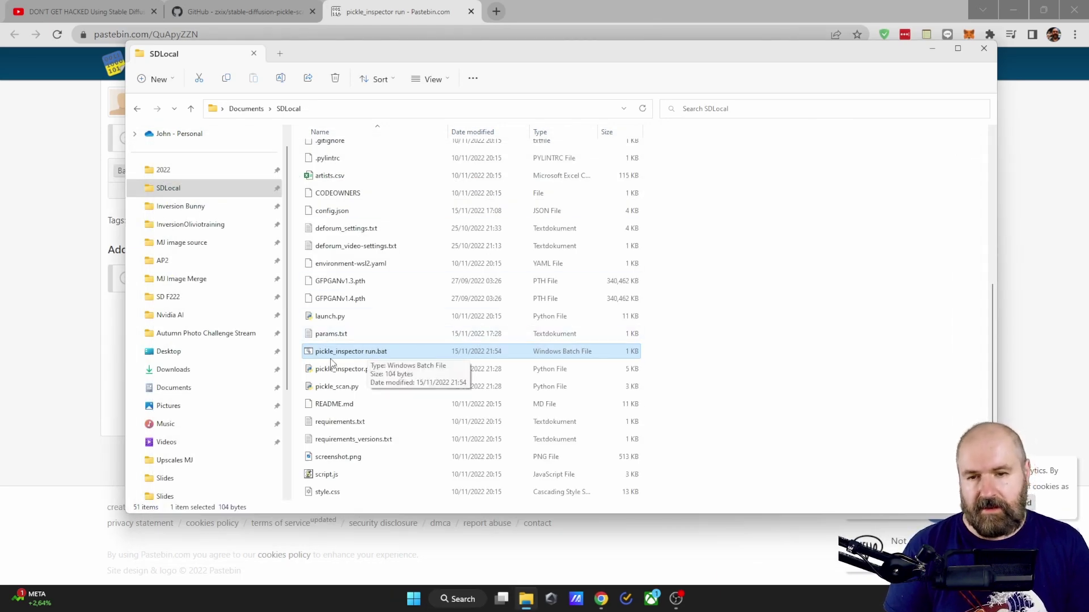
Step: Run pickle_inspector run.bat and open the resulting scan_output.txt showing SCAN PASSED
double_click(376, 352)
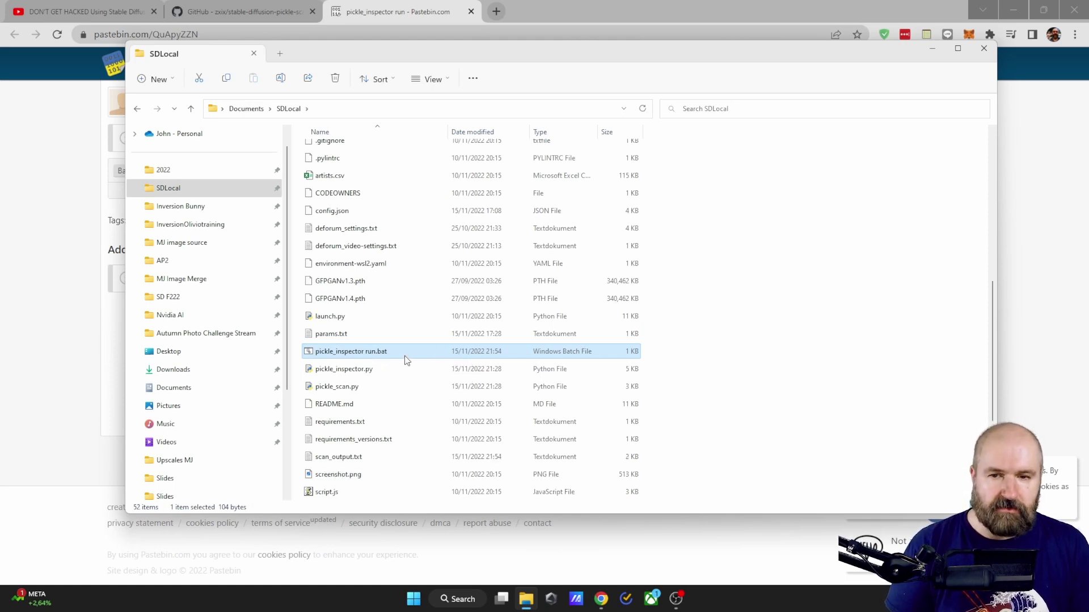
double_click(338, 457)
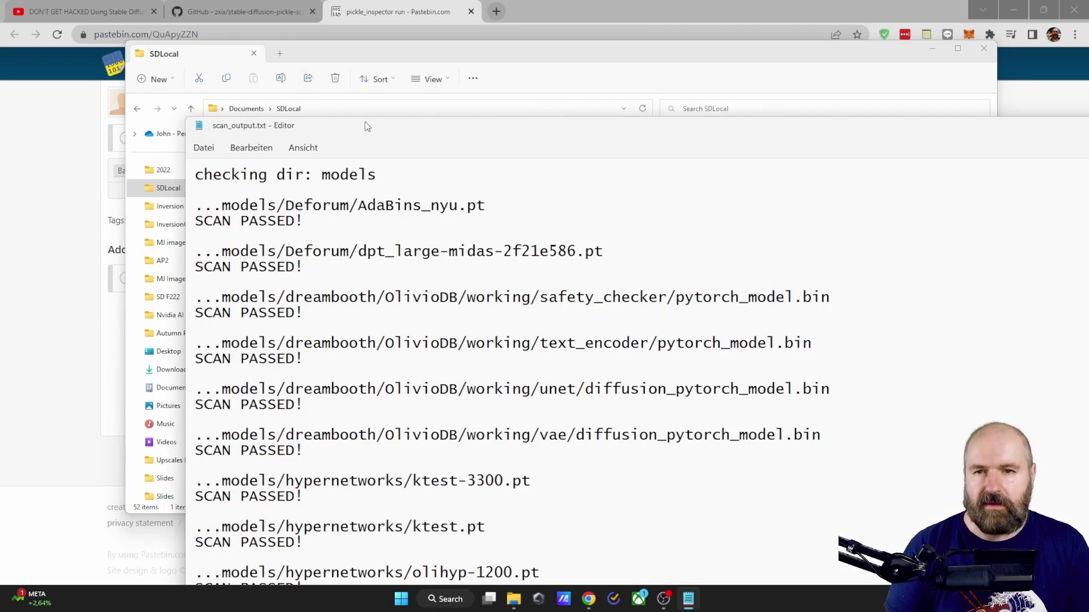
double_click(366, 121)
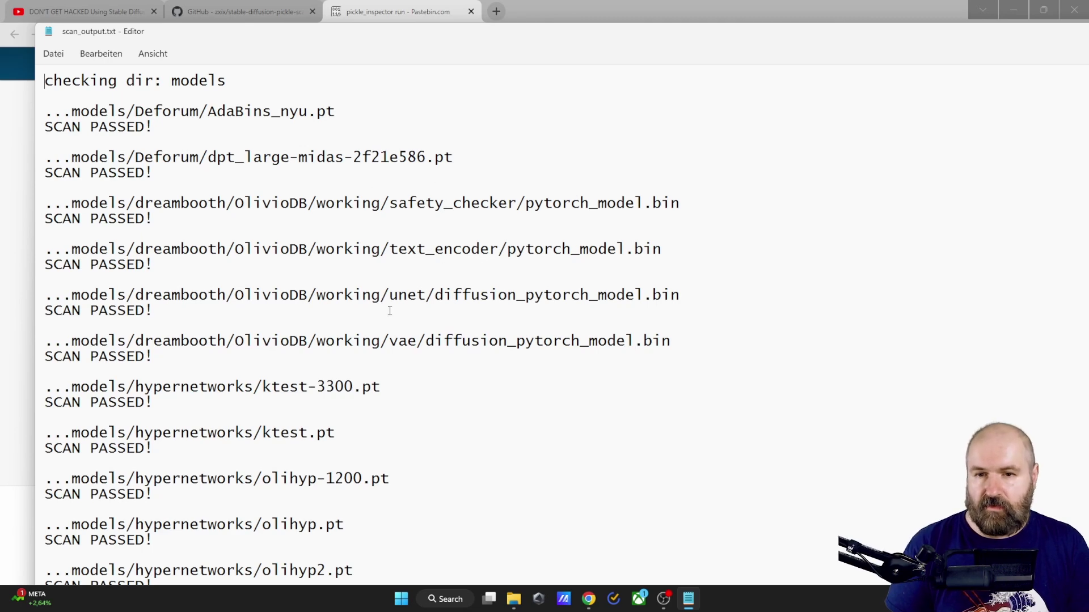
scroll(390, 310, "down", 3)
scroll(444, 301, "down", 8)
scroll(445, 300, "down", 5)
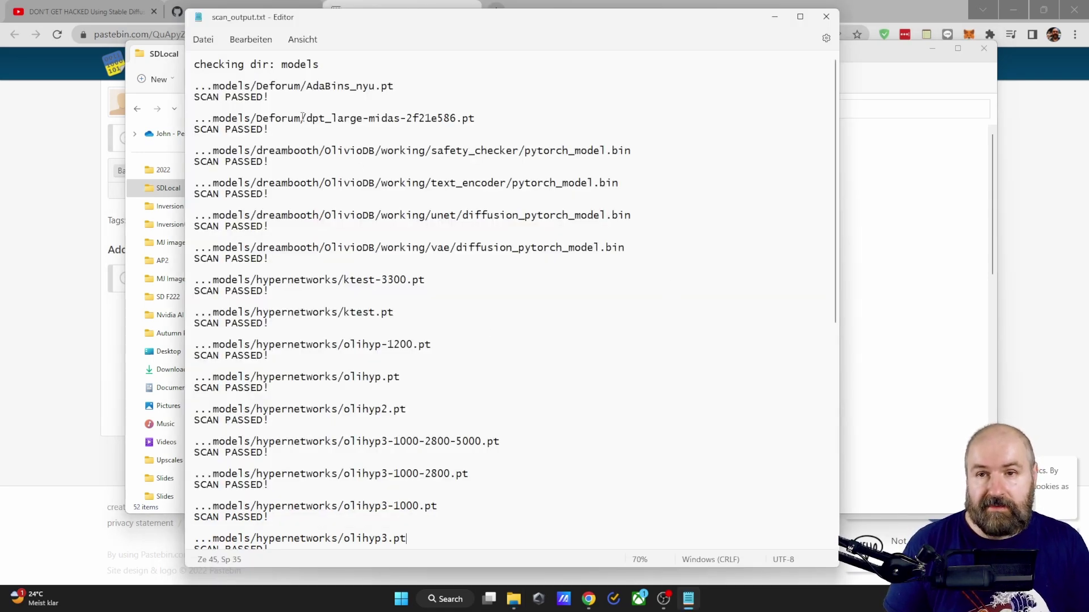
scroll(354, 222, "down", 5)
scroll(462, 345, "down", 7)
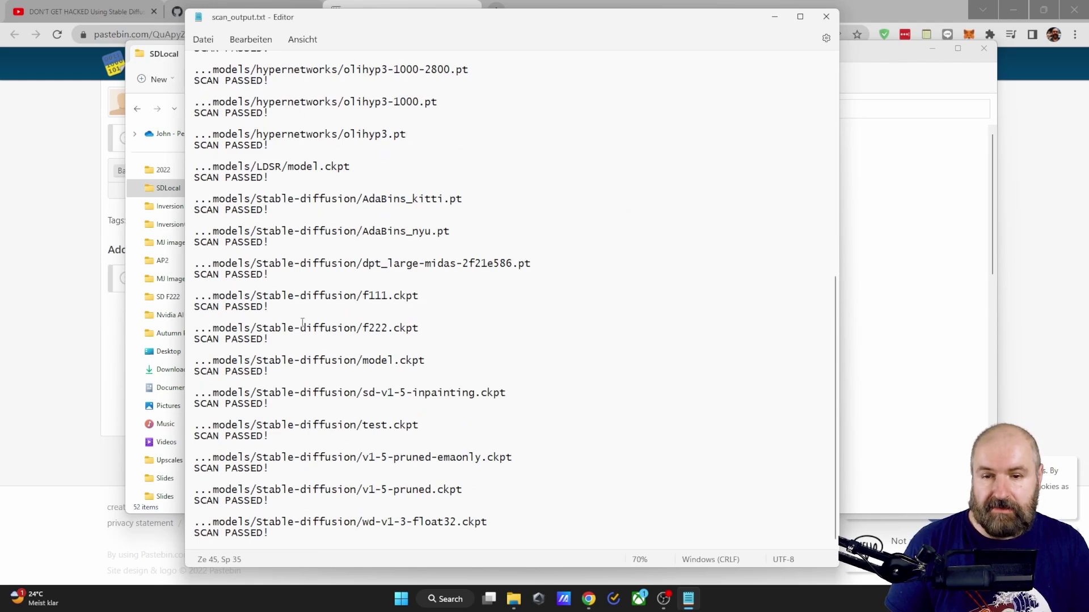
scroll(341, 329, "up", 1)
scroll(275, 345, "up", 1)
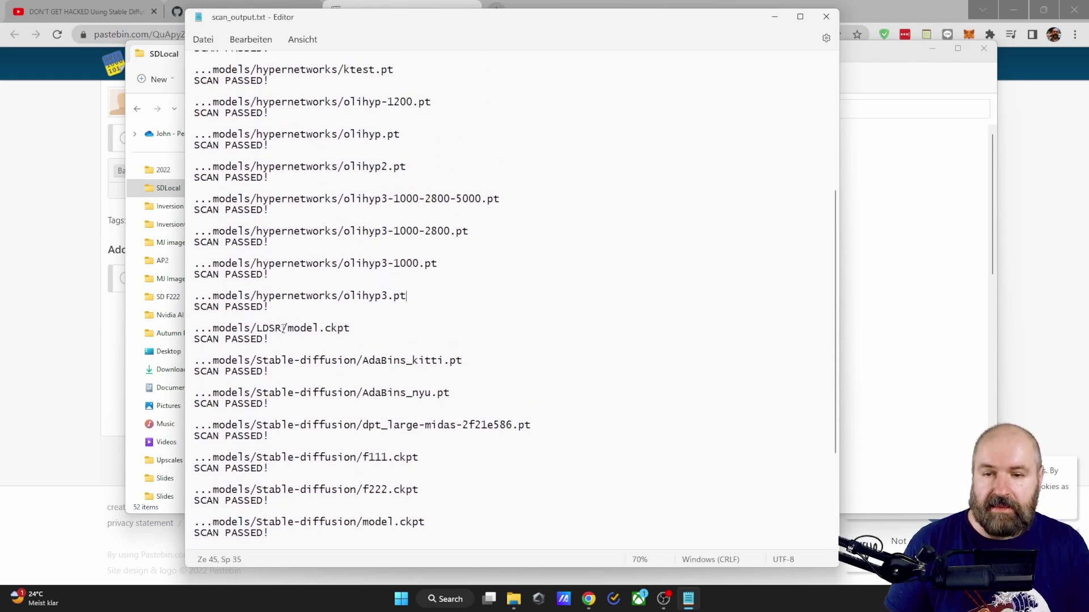
scroll(295, 266, "up", 7)
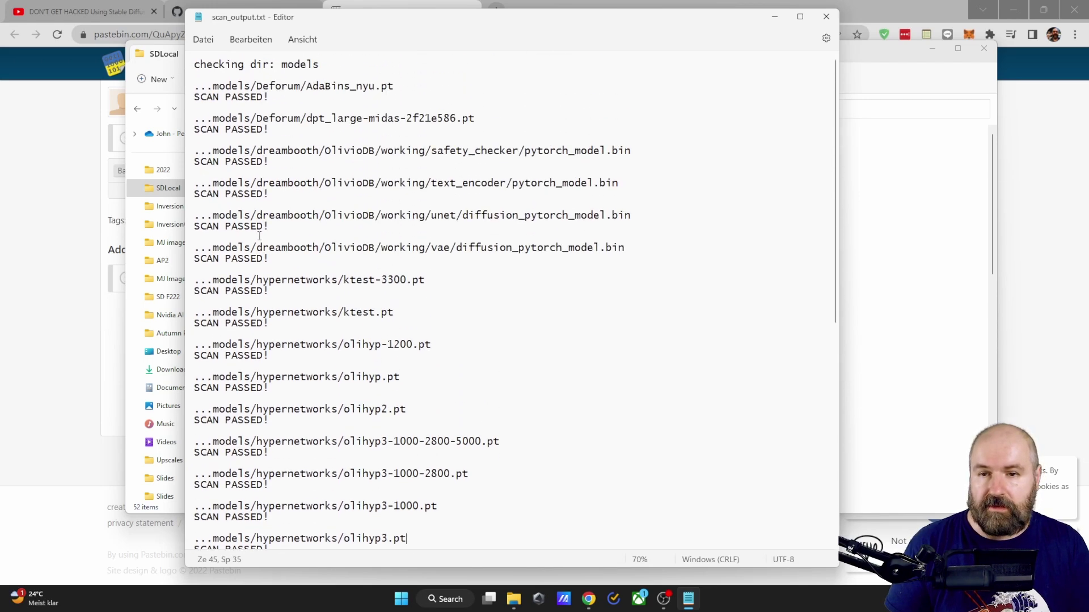